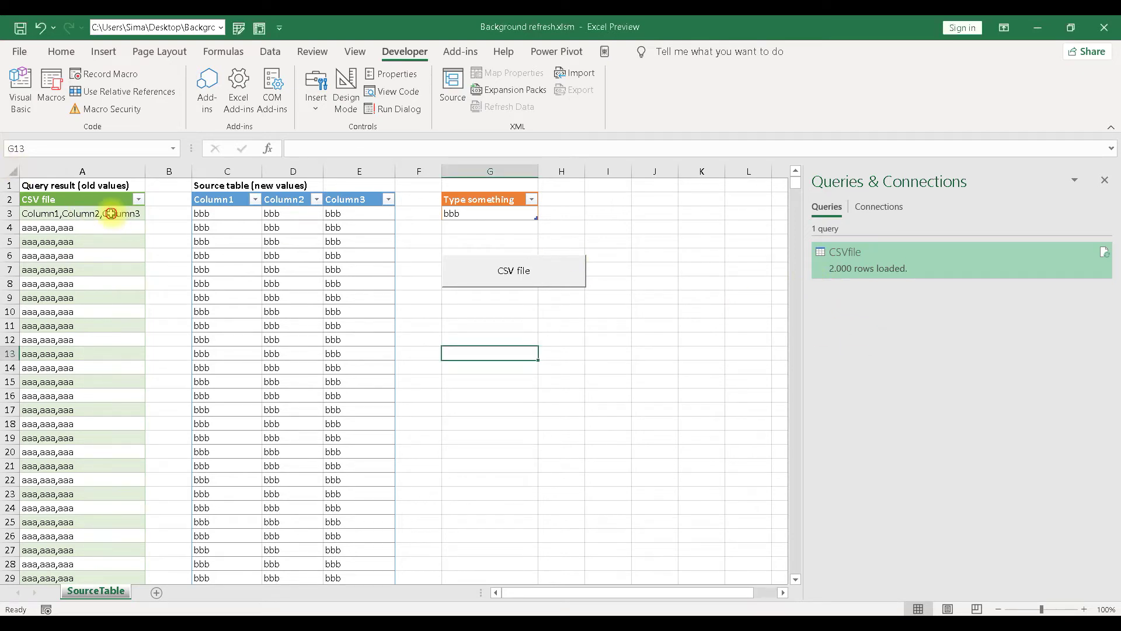
- Highlight the old aaa query results and the bbb source values, then deselect them
drag(85, 216, 132, 403)
mouse_move(215, 217)
mouse_down()
mouse_move(355, 258)
mouse_move(355, 451)
mouse_up()
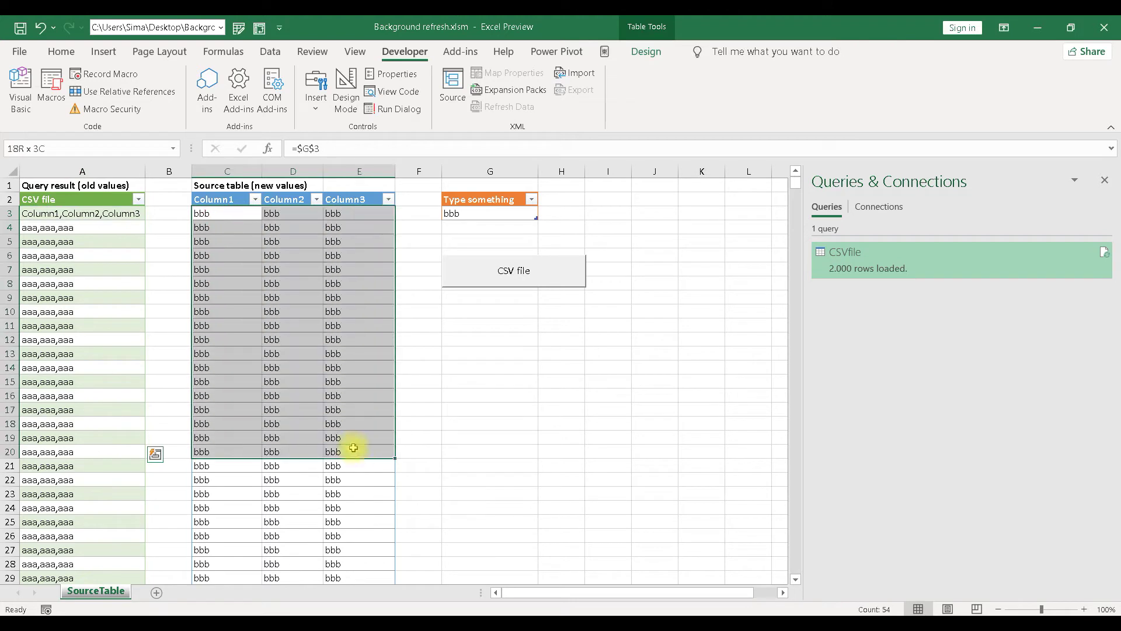
drag(81, 215, 81, 480)
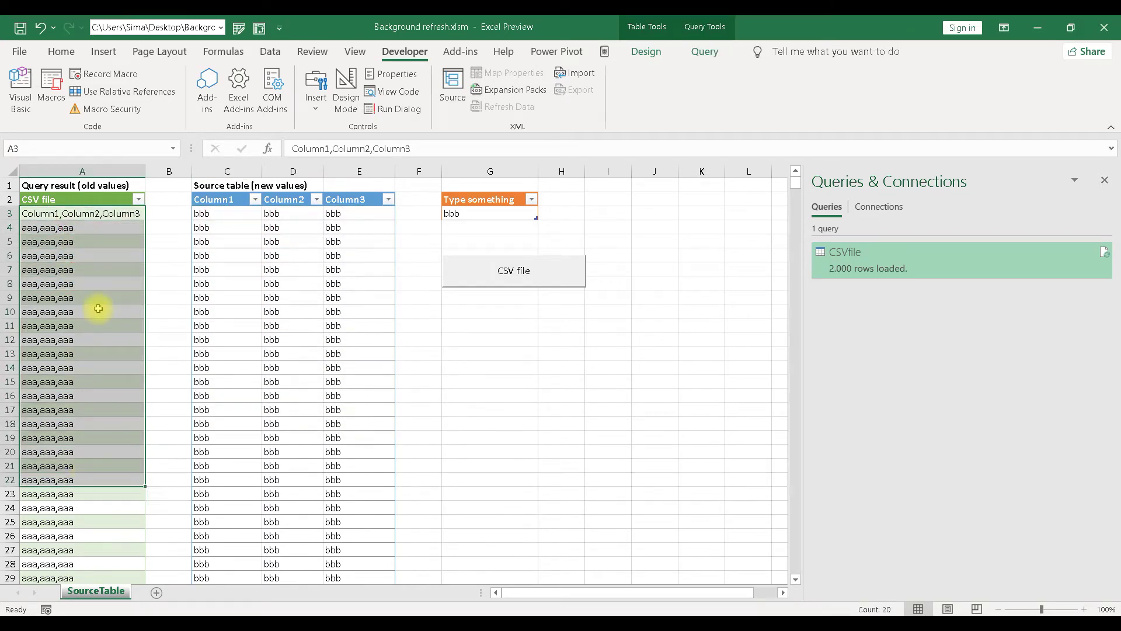
click(477, 354)
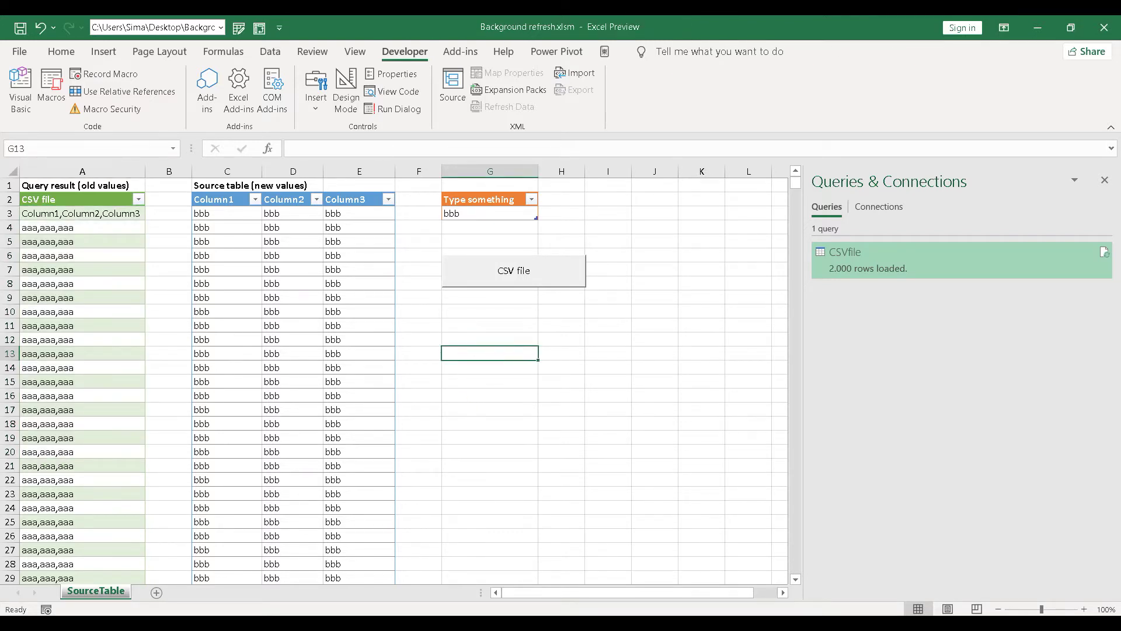
- Review the macro's query-refresh, CSV-building and file-opening code, then return to the workbook
key(alt+F11)
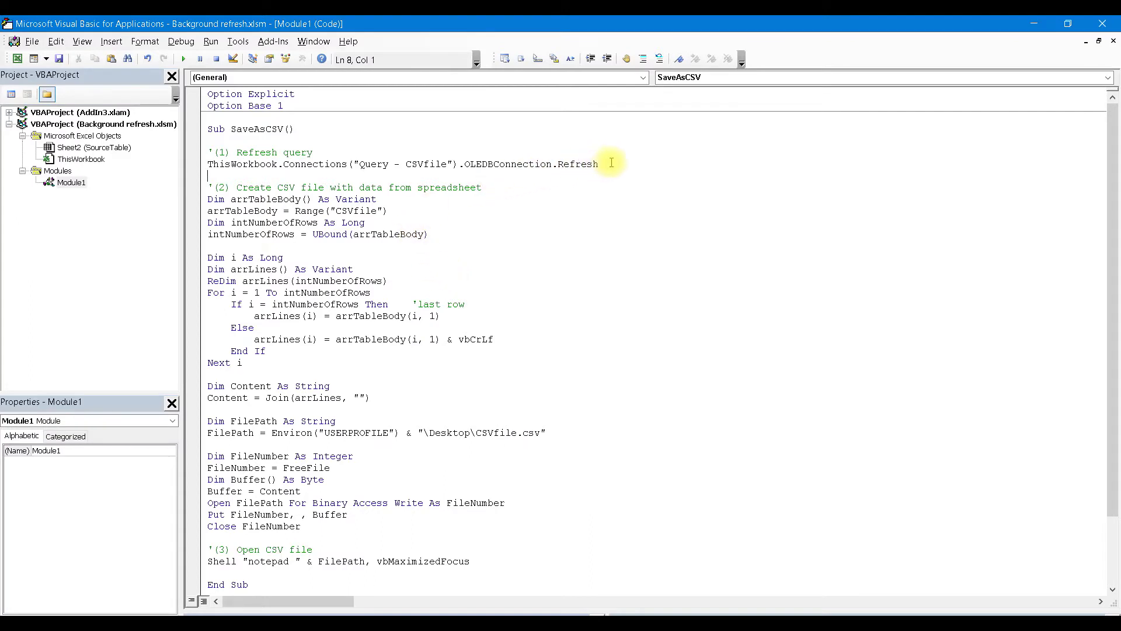
drag(610, 164, 209, 164)
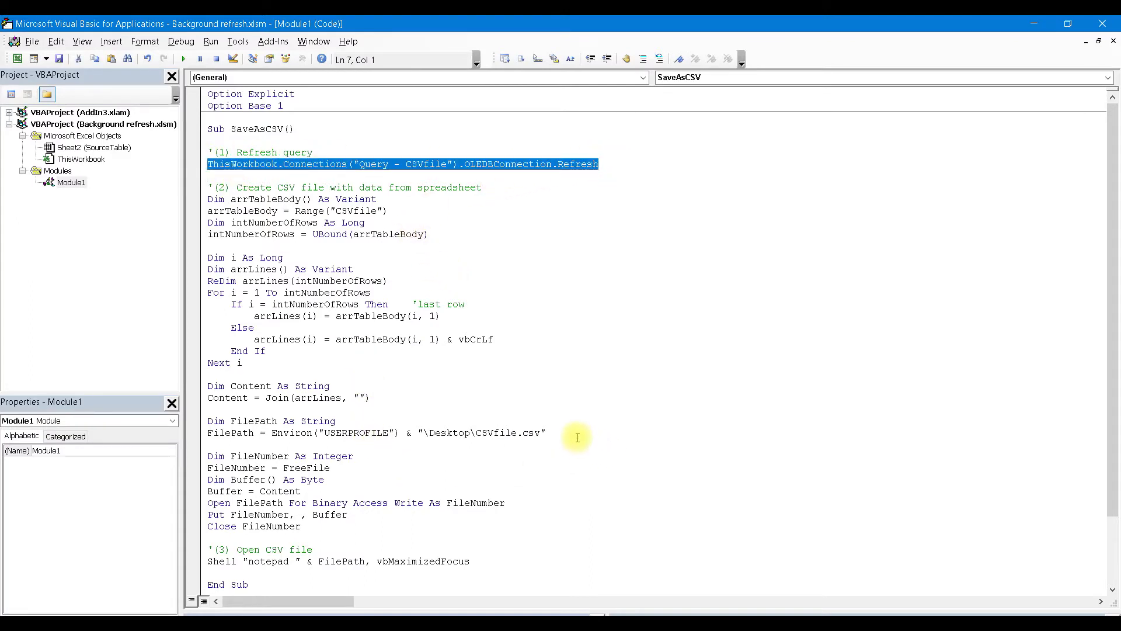
drag(575, 436, 208, 199)
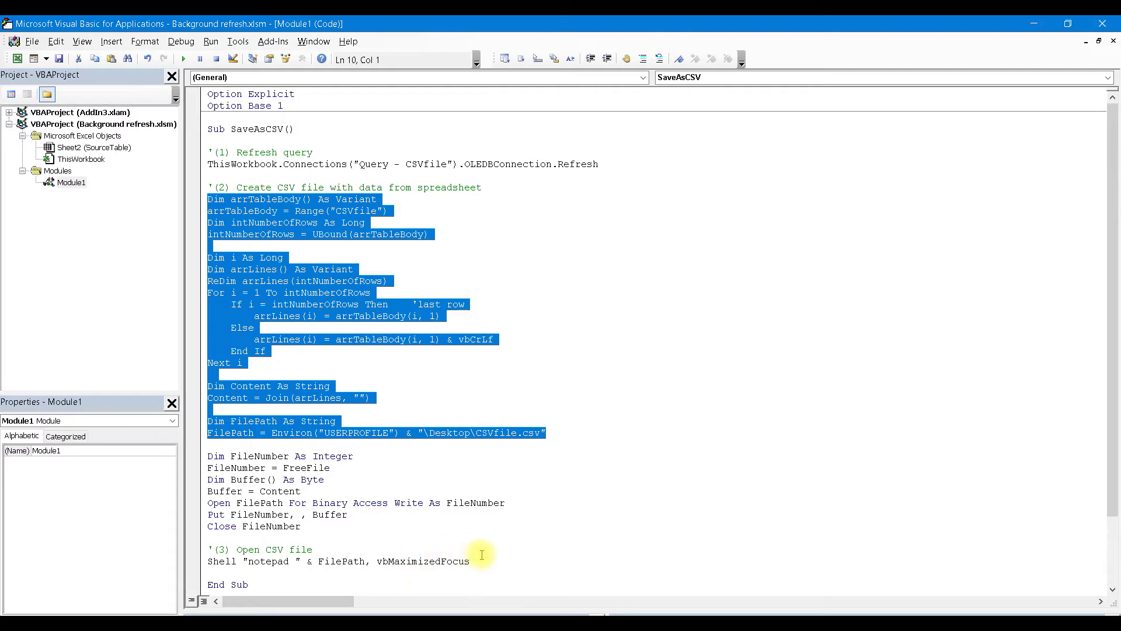
drag(491, 561, 211, 546)
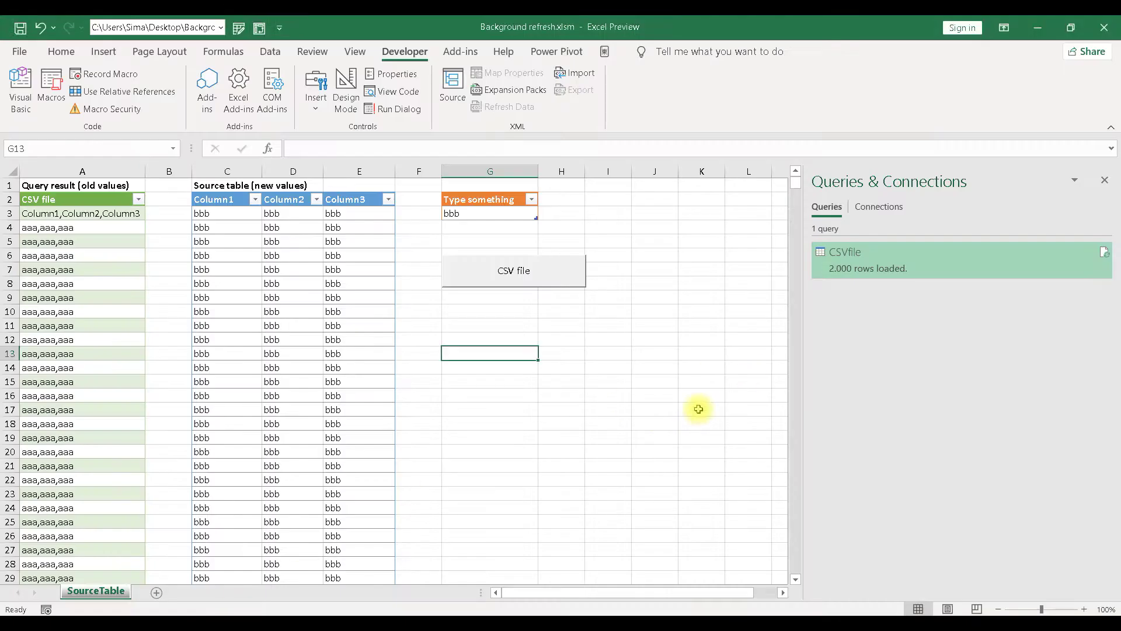
click(480, 395)
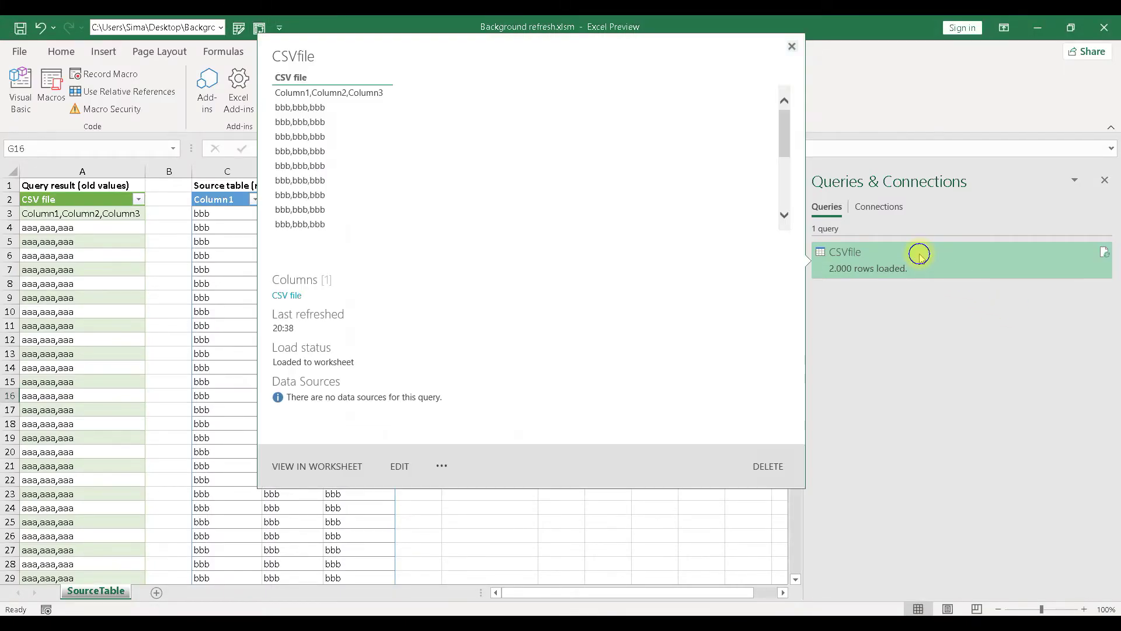
- Inspect the CSVfile query properties and close them without changes
right_click(919, 253)
click(963, 539)
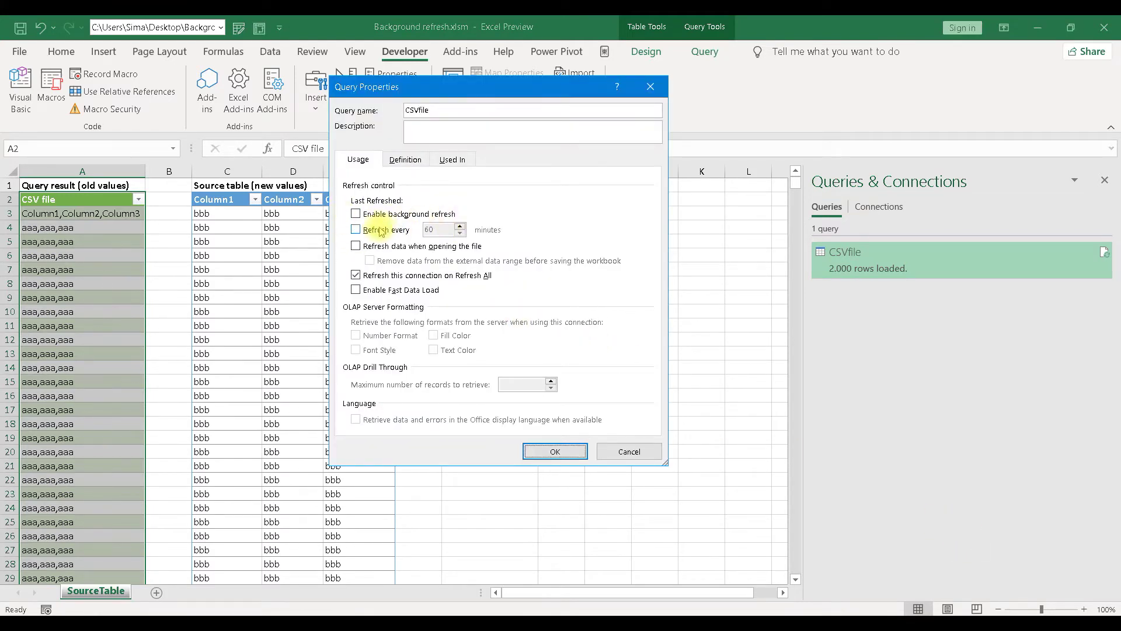
click(629, 452)
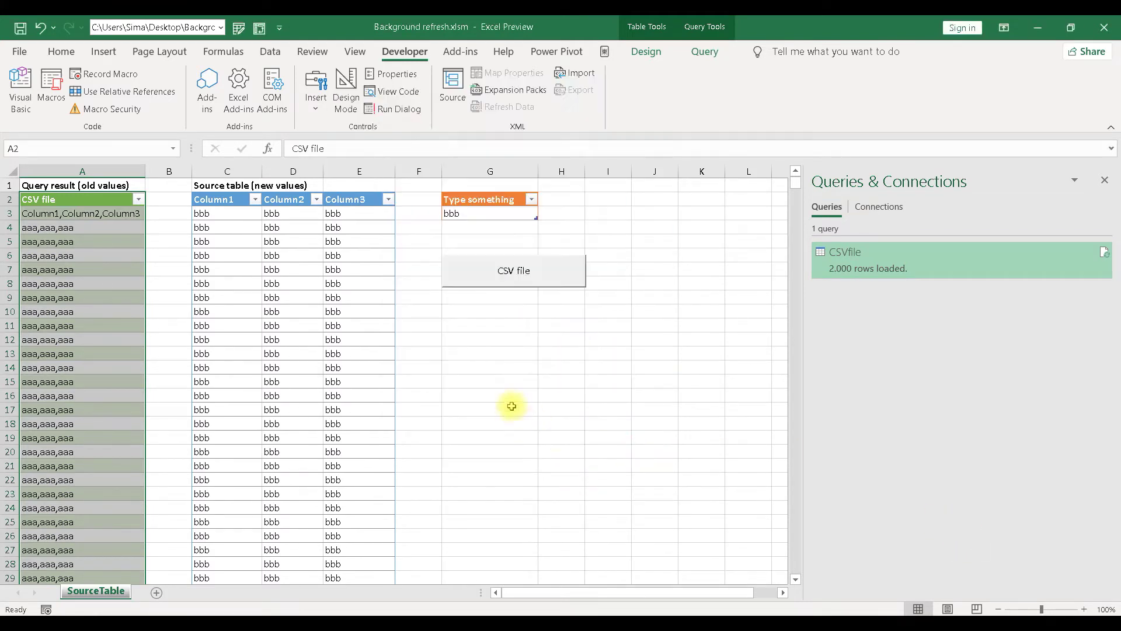
click(476, 363)
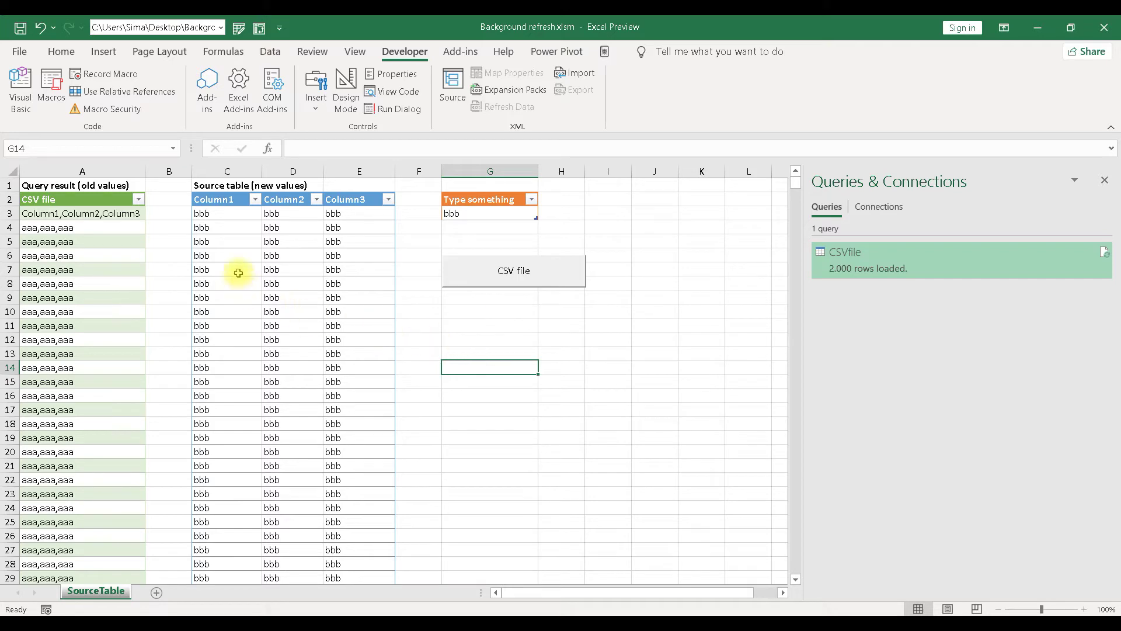
- Export the CSV with the macro, close the file, and change G3 from bbb to ccc
click(539, 278)
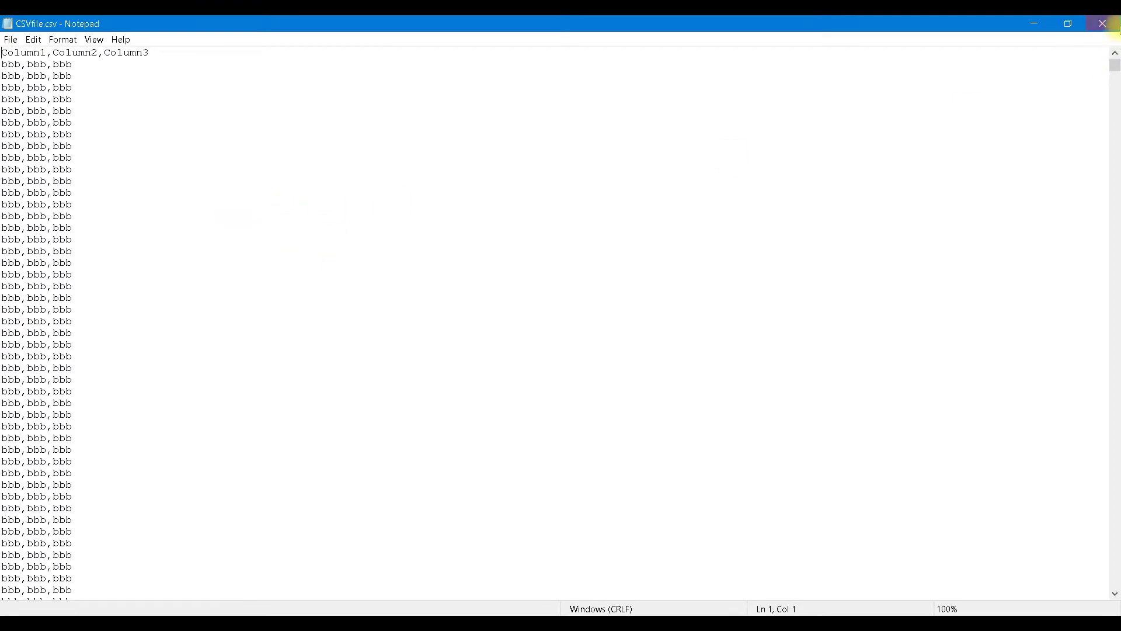
click(1102, 25)
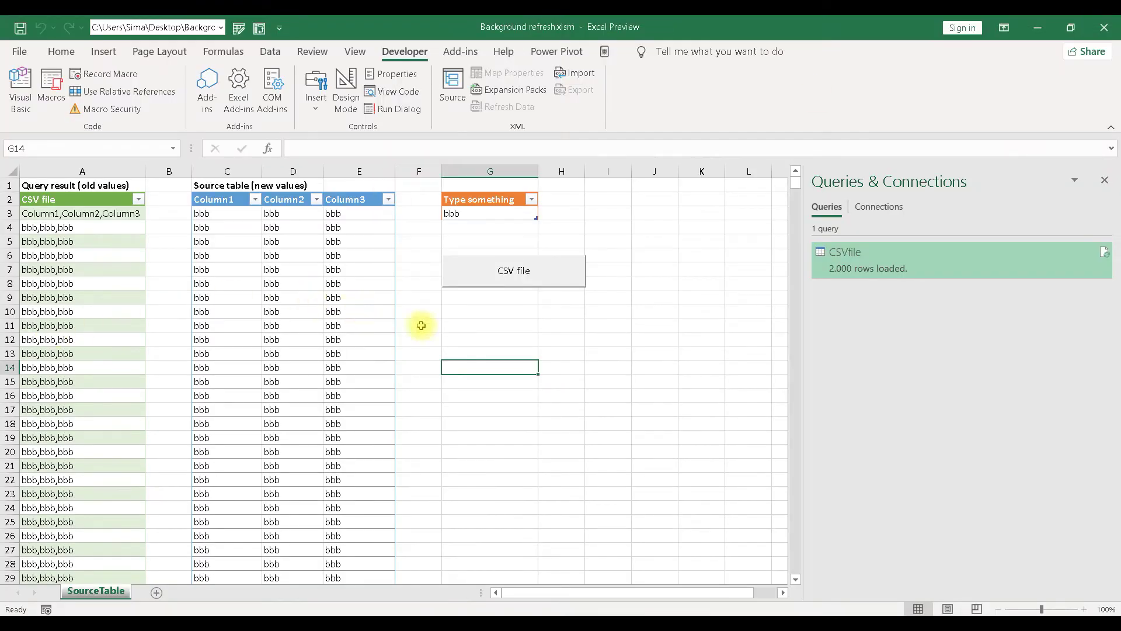
click(473, 214)
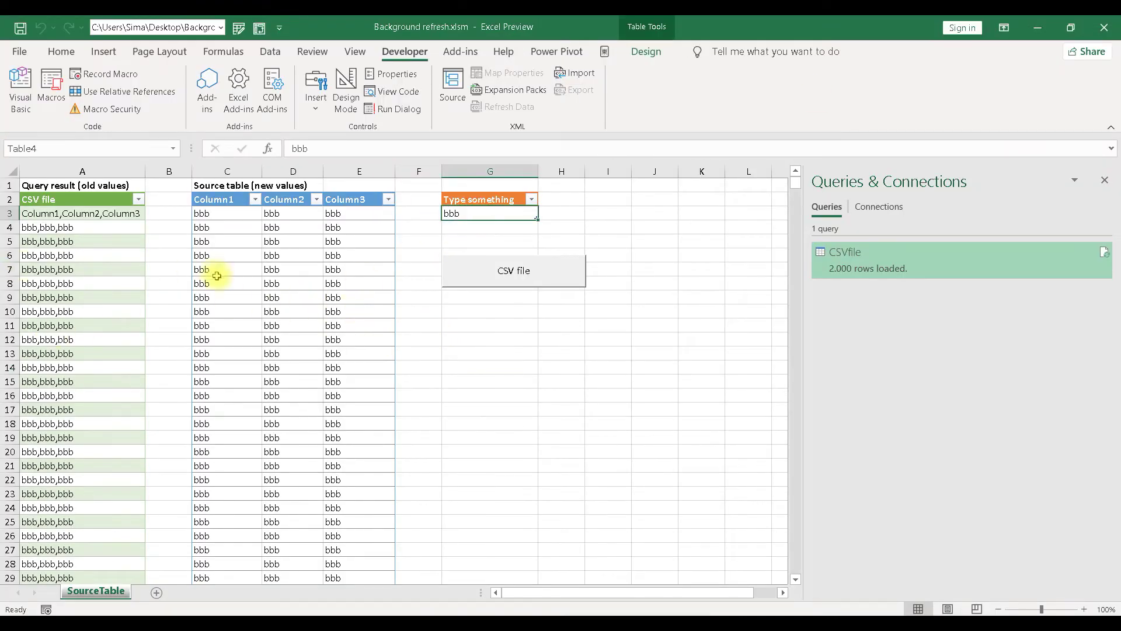
text(ccc)
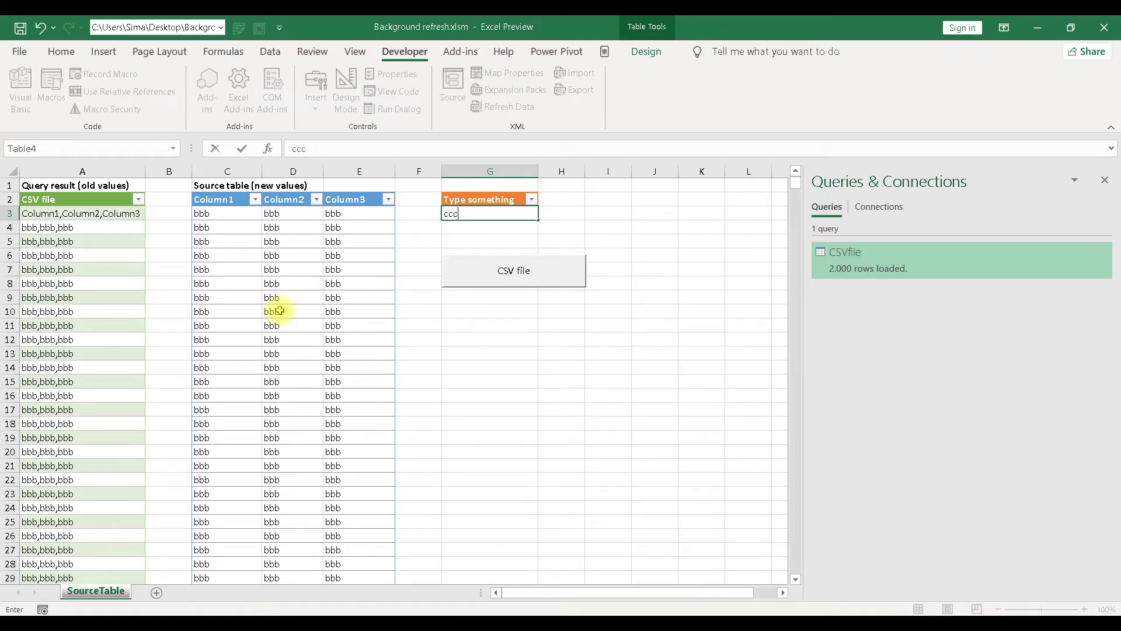
key(Return)
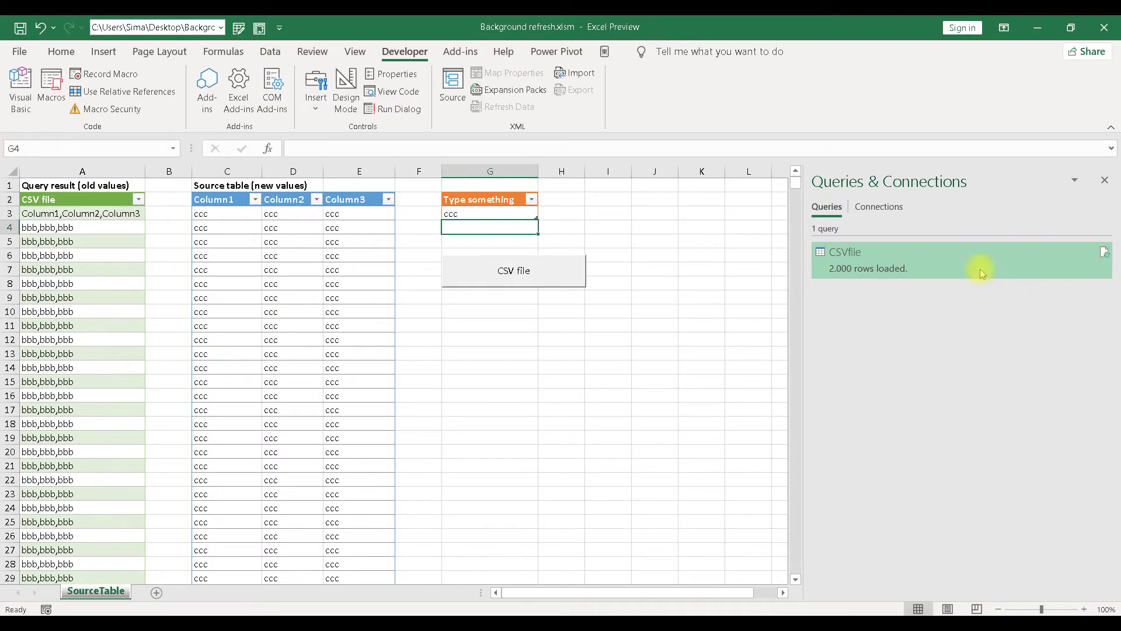
- Turn on background refresh in the CSVfile query properties, then go back to the macro code
right_click(981, 263)
click(1008, 536)
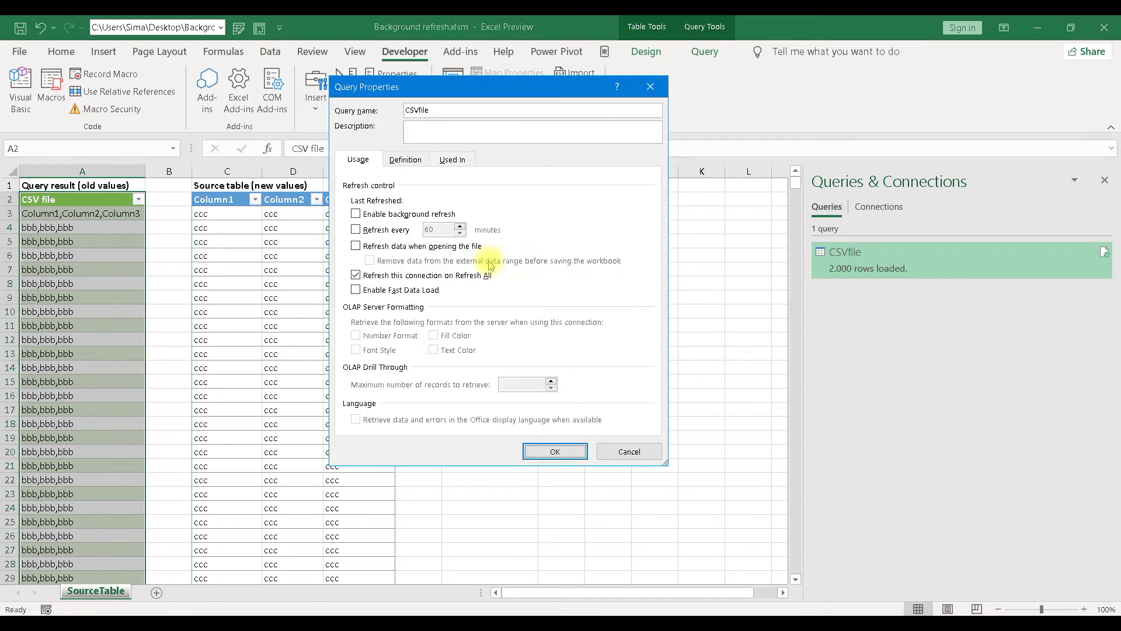
click(356, 214)
click(556, 451)
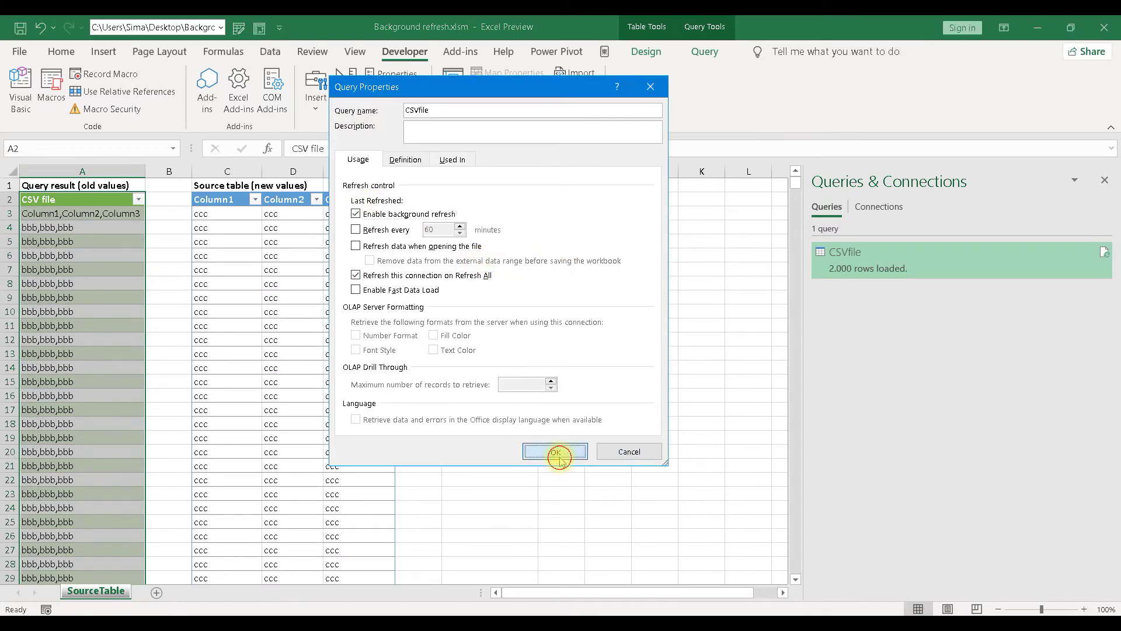
click(512, 363)
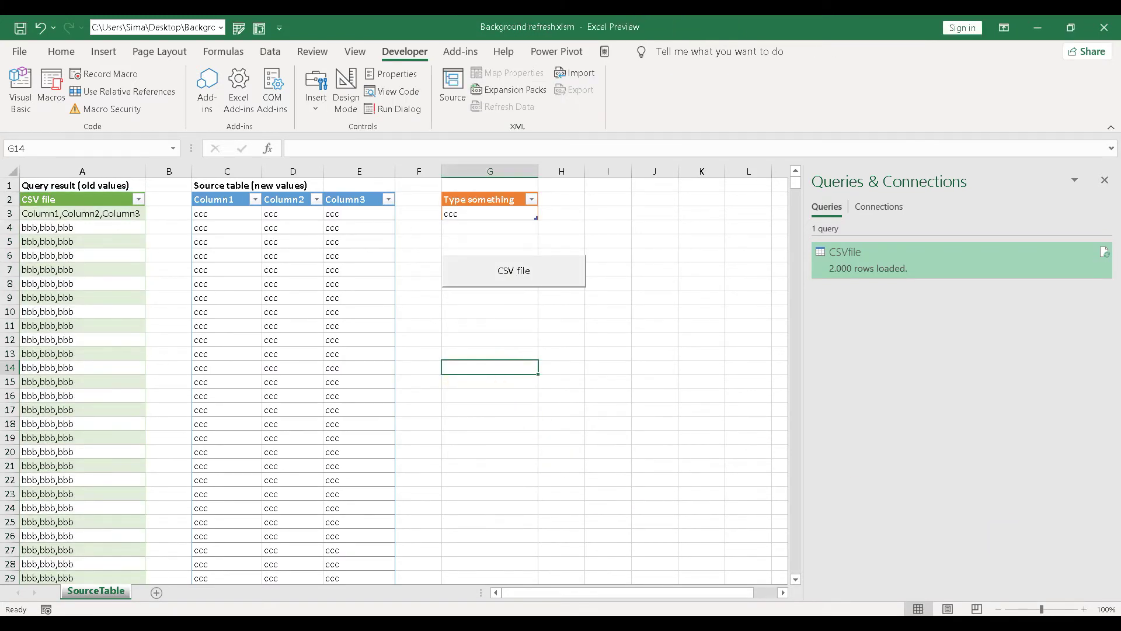
key(alt+F11)
click(605, 164)
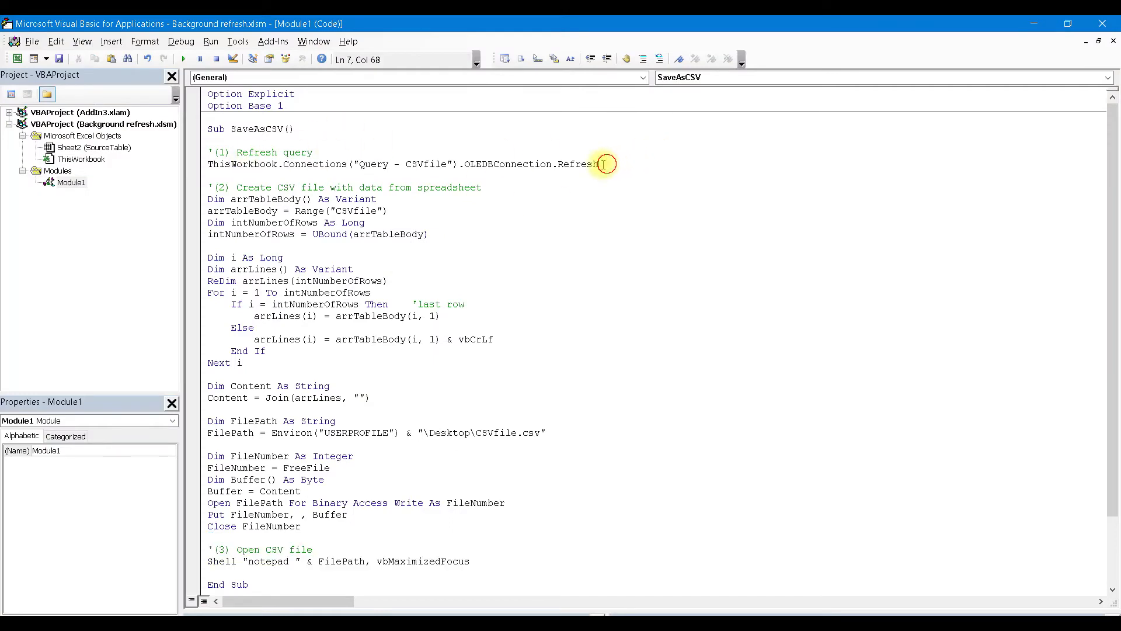
drag(605, 164, 207, 152)
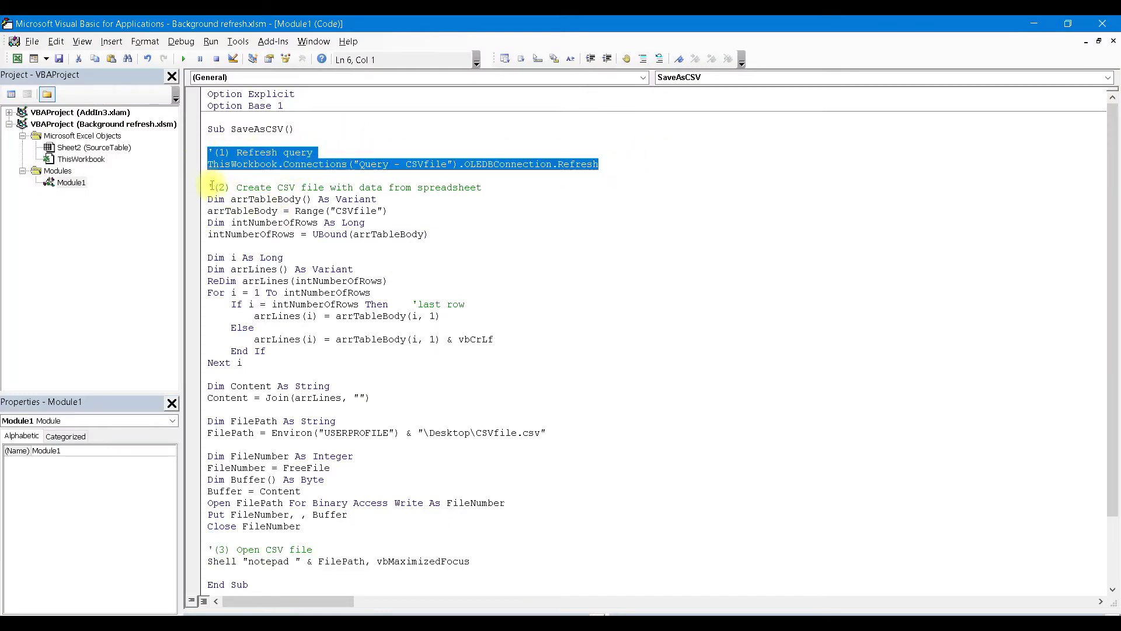
drag(210, 187, 417, 561)
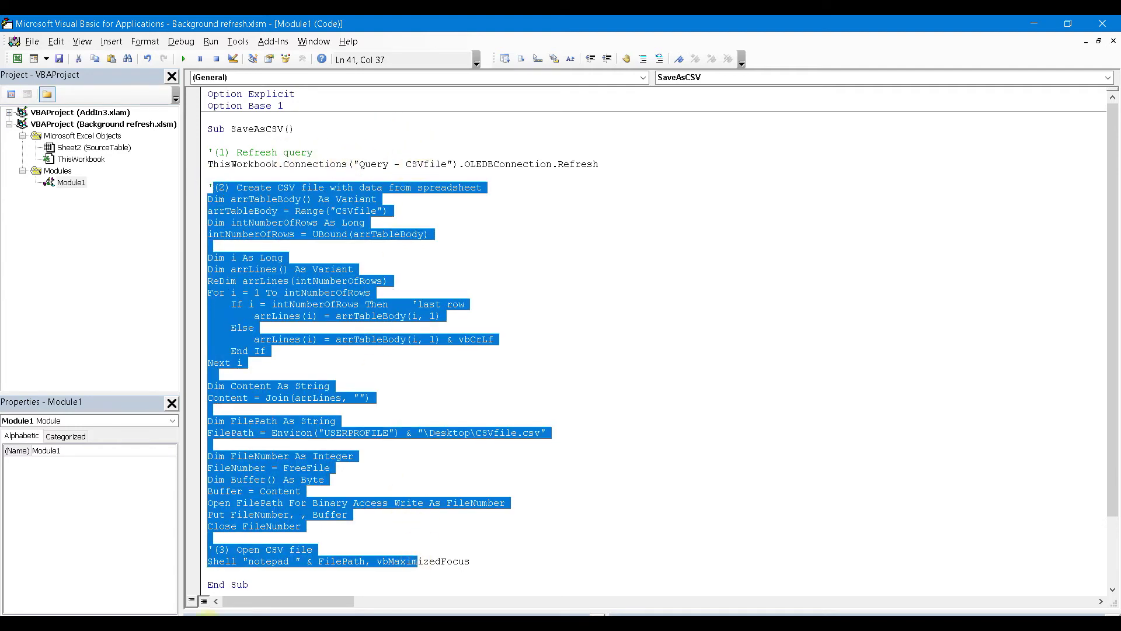
key(alt+F11)
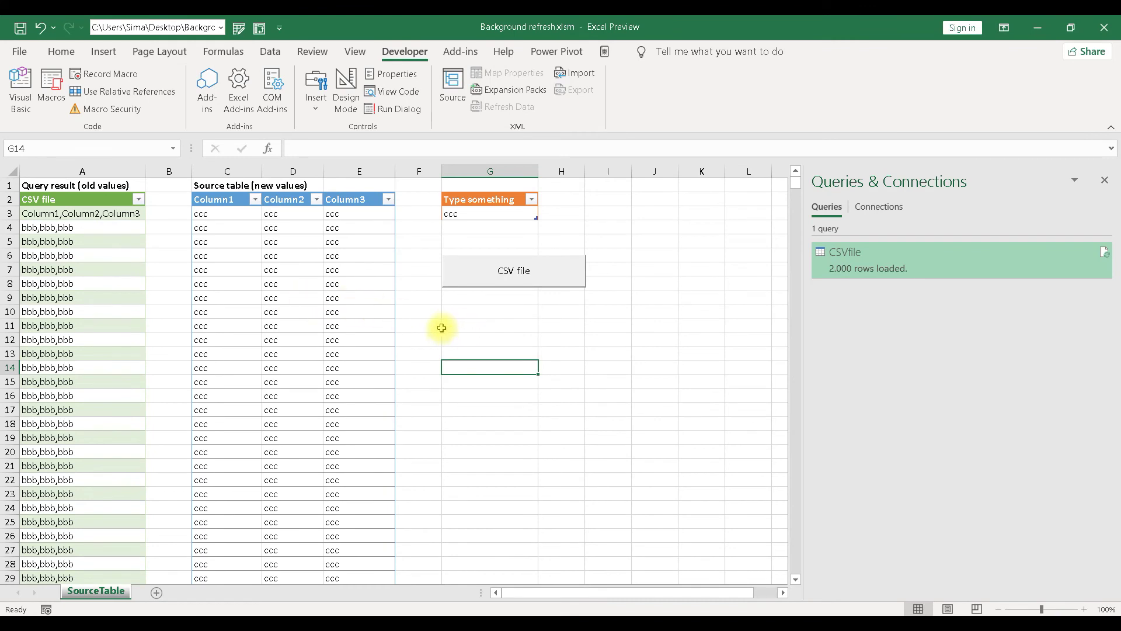
- Highlight the query results and ccc source values, then run the CSV export macro again
click(459, 325)
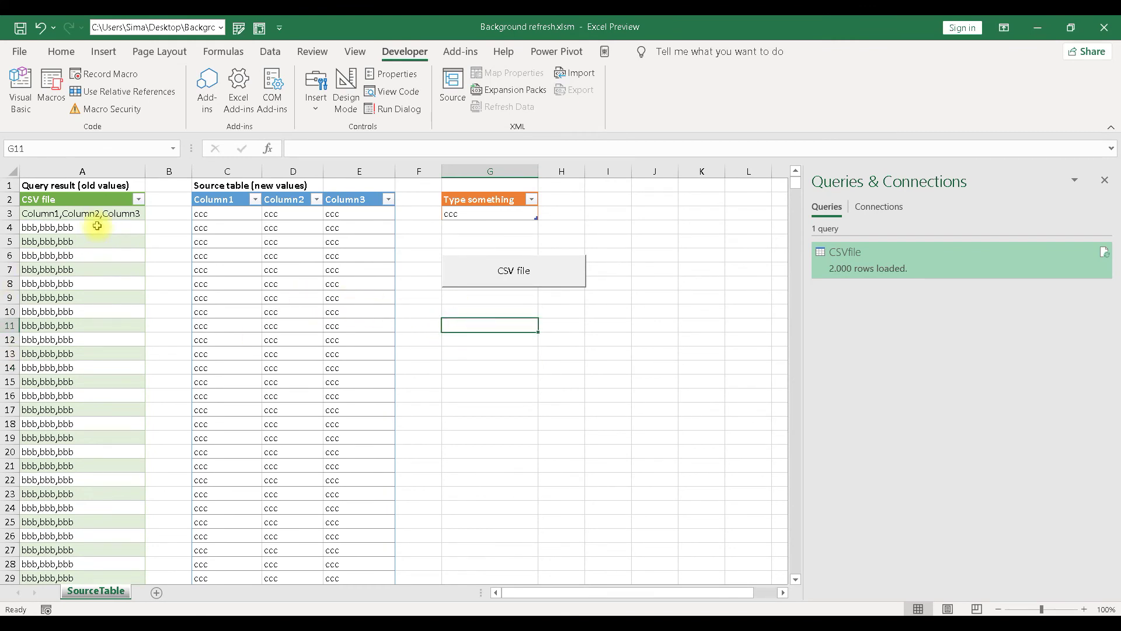
drag(82, 227, 83, 465)
drag(220, 255, 359, 465)
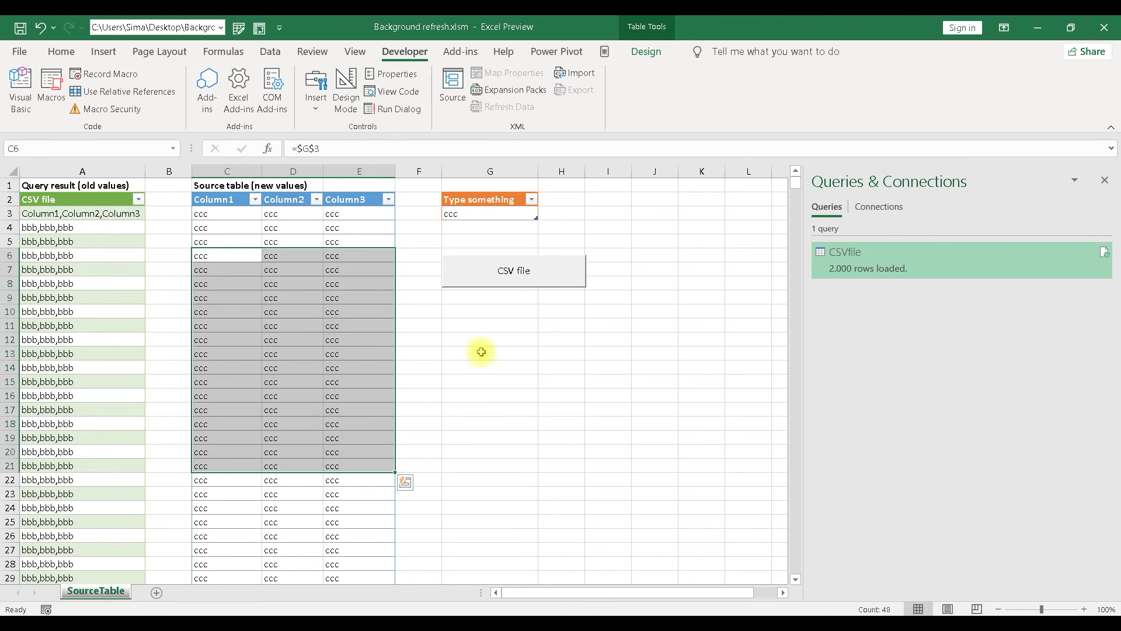
click(523, 272)
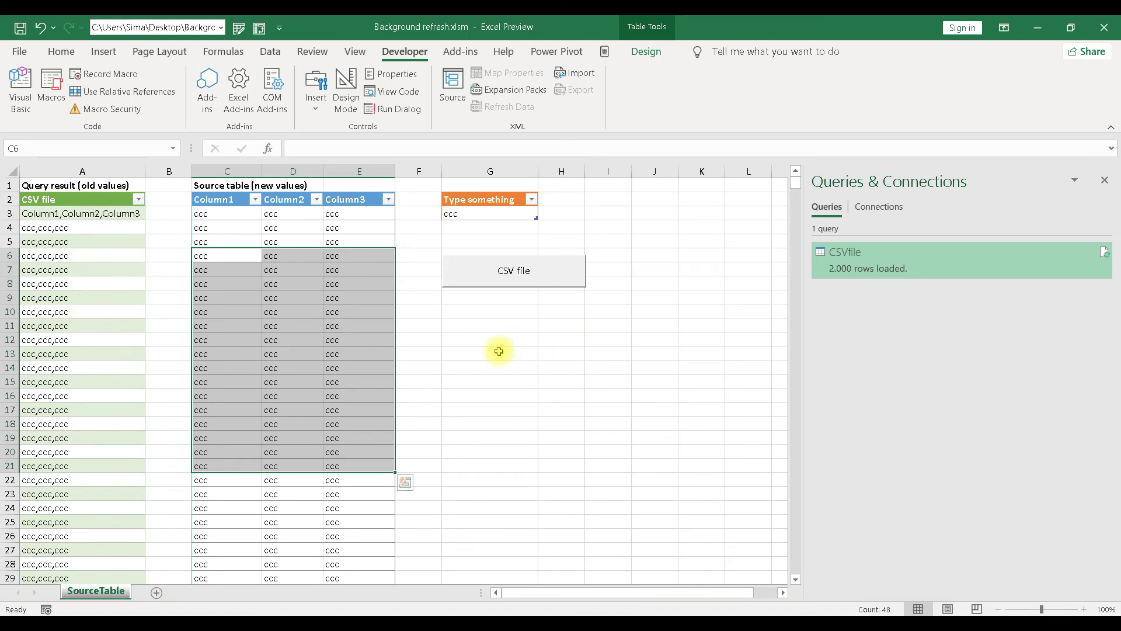
click(504, 343)
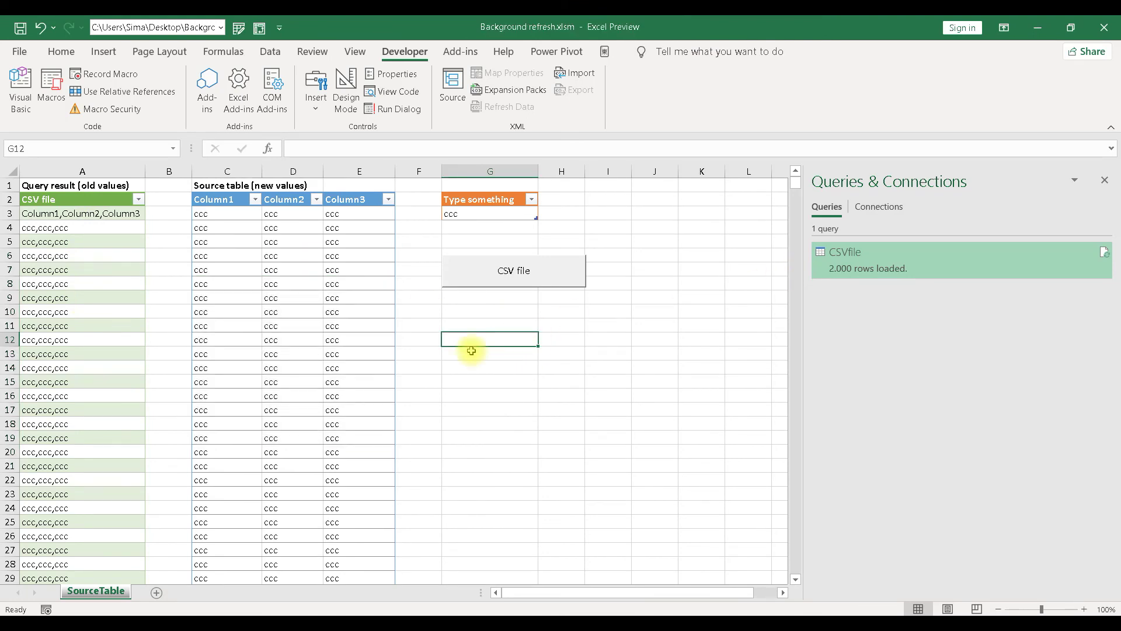